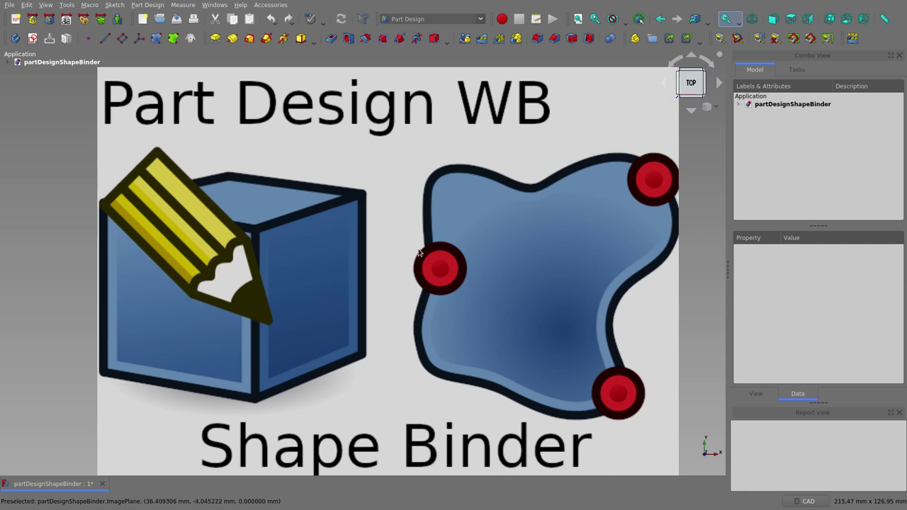
# Step: Hide the imagenes title image and show the smiley cara body, orbiting to see its thickness
pyautogui.click(8, 63)
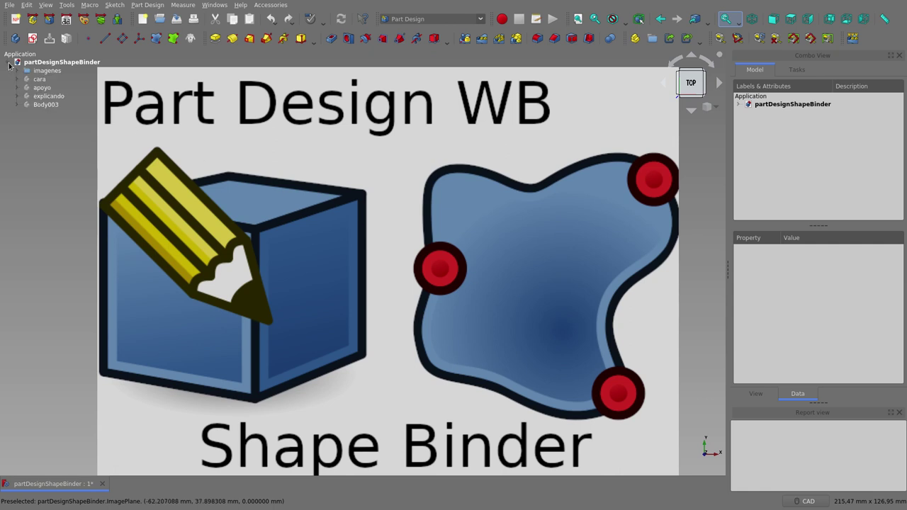
pyautogui.click(42, 71)
pyautogui.press('space')
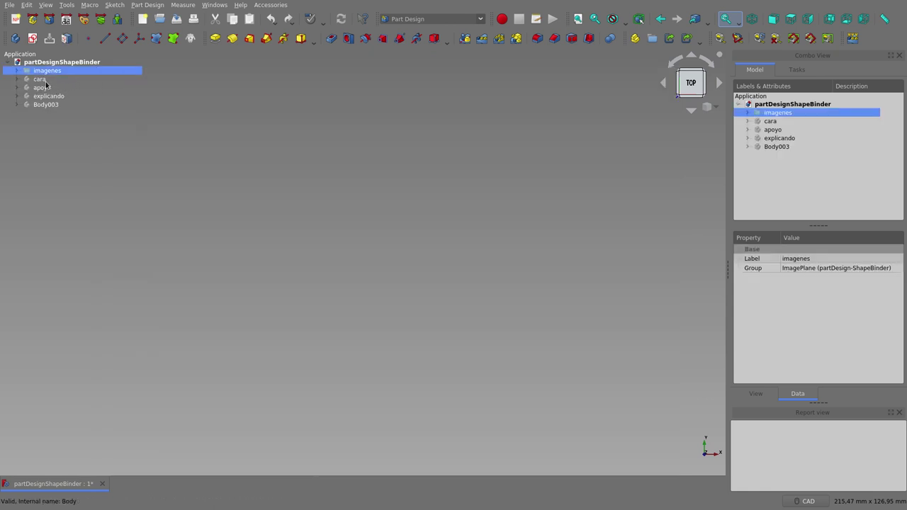
pyautogui.click(40, 78)
pyautogui.press('space')
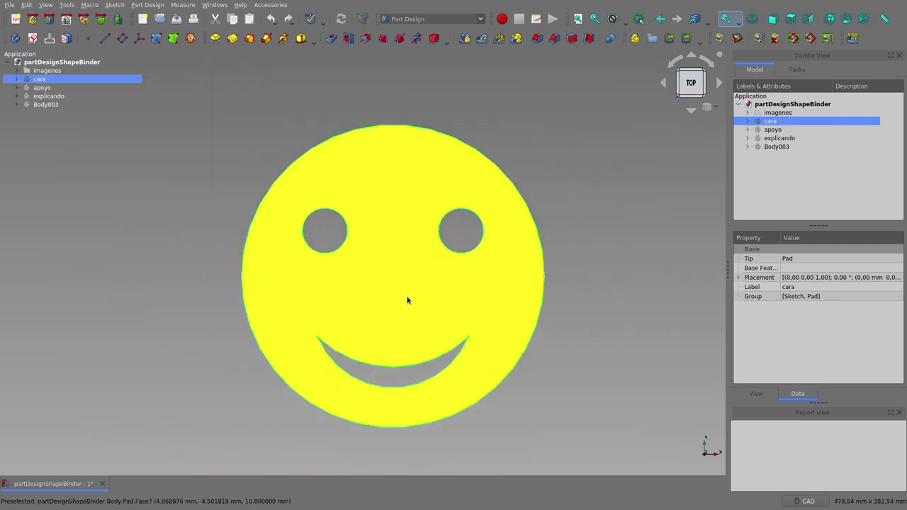
pyautogui.moveTo(444, 360); pyautogui.dragTo(427, 319, button='middle')
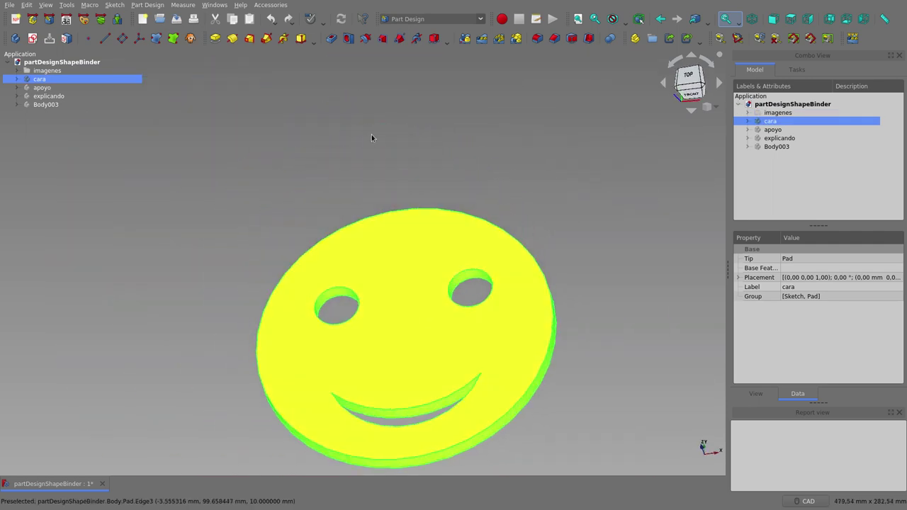
pyautogui.scroll(1, 370, 149)
pyautogui.scroll(-3, 370, 149)
pyautogui.click(540, 309)
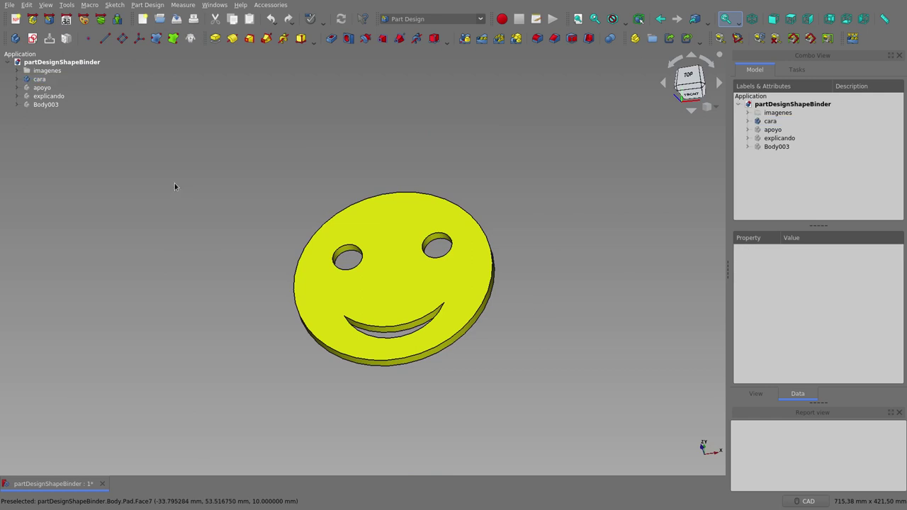
# Step: Show the apoyo plate body alongside the smiley to compare them
pyautogui.click(42, 87)
pyautogui.press('space')
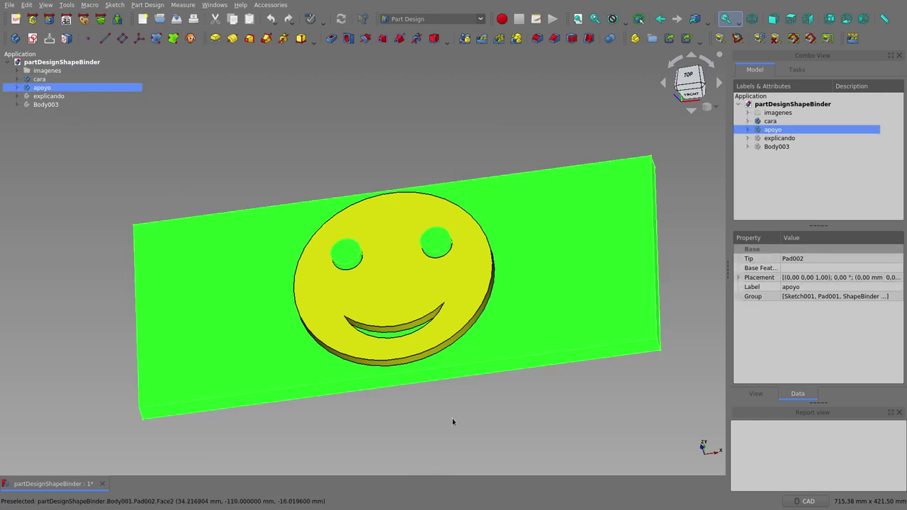
pyautogui.click(452, 418)
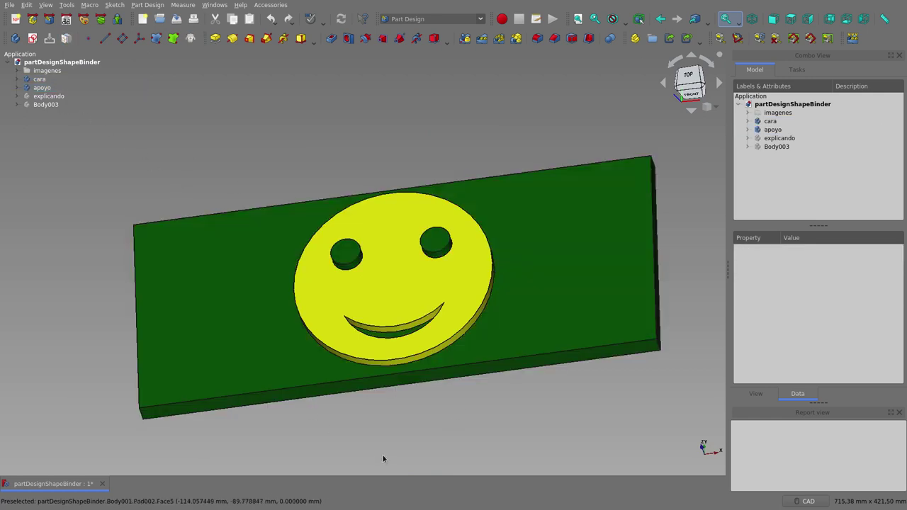
pyautogui.scroll(1, 383, 455)
pyautogui.scroll(-1, 388, 440)
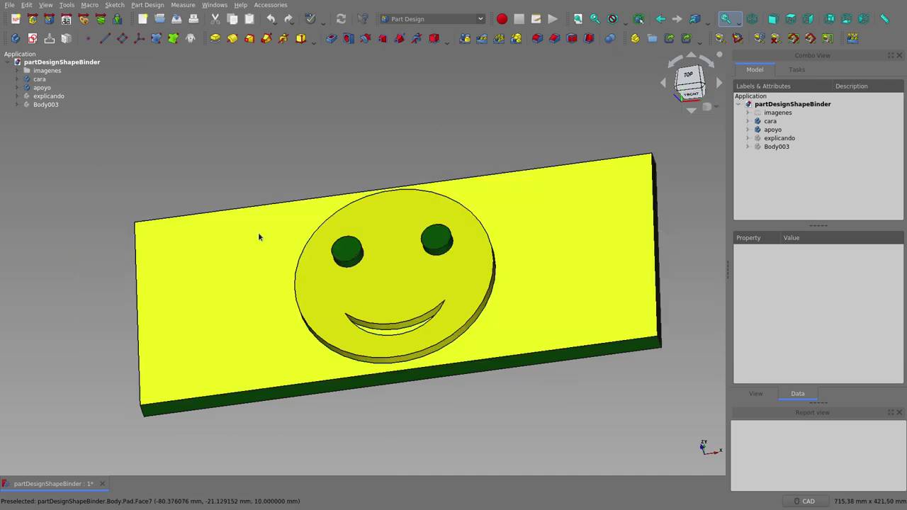
# Step: Hide the apoyo plate and show the explicando plate with its eye pegs
pyautogui.click(40, 87)
pyautogui.press('space')
pyautogui.click(44, 96)
pyautogui.press('space')
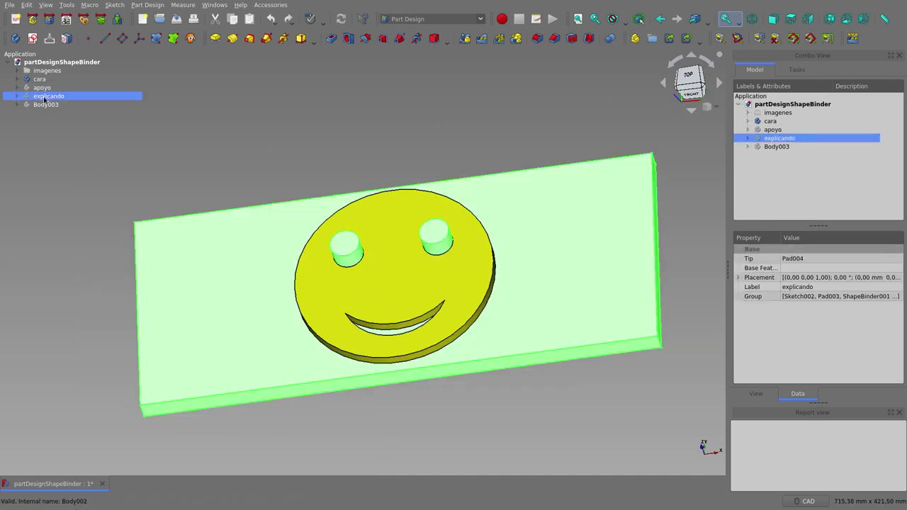
pyautogui.click(389, 436)
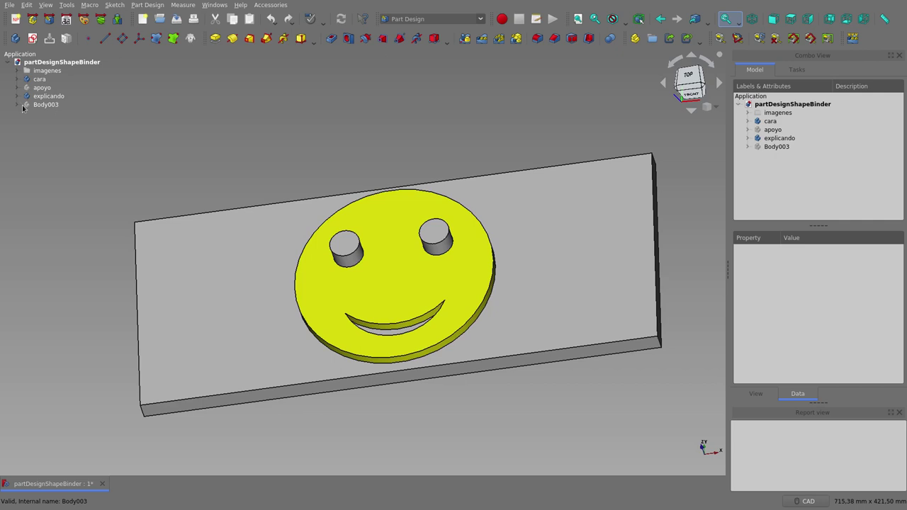
# Step: Hide the explicando plate, expand Body003 and select its Sketch003
pyautogui.click(44, 96)
pyautogui.press('space')
pyautogui.click(42, 105)
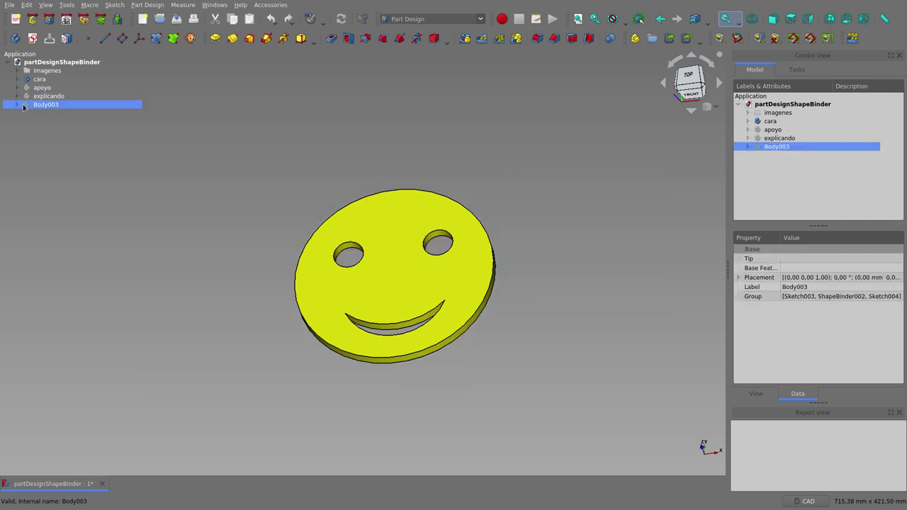
pyautogui.click(16, 105)
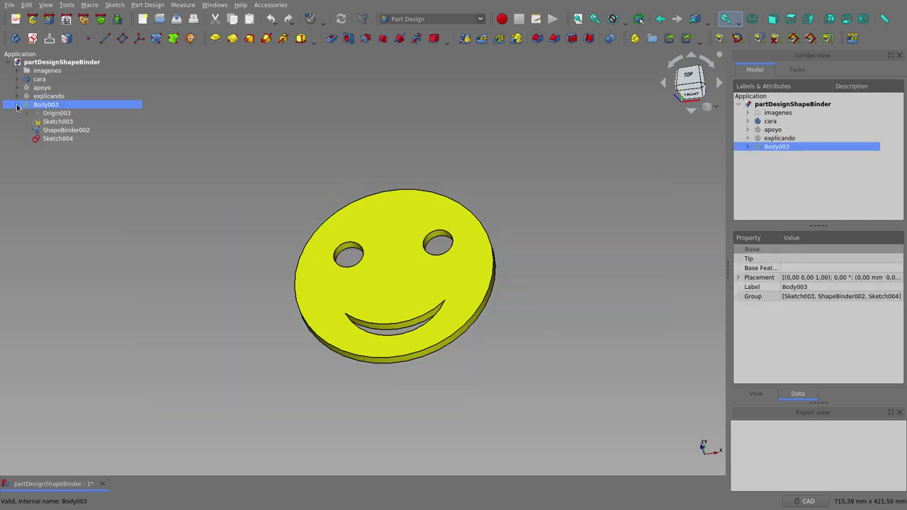
pyautogui.click(63, 122)
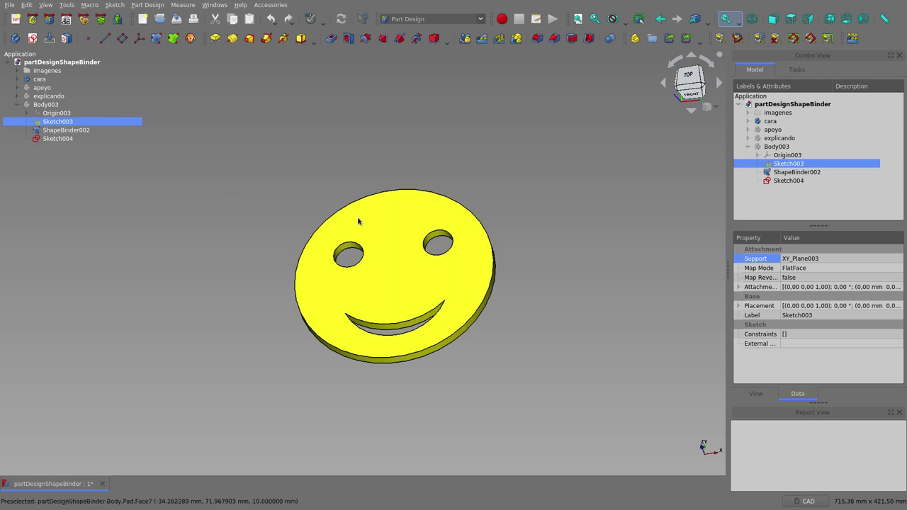
# Step: Hide the cara body and Sketch004, leaving only ShapeBinder002's smiley copy visible
pyautogui.click(66, 131)
pyautogui.press('space')
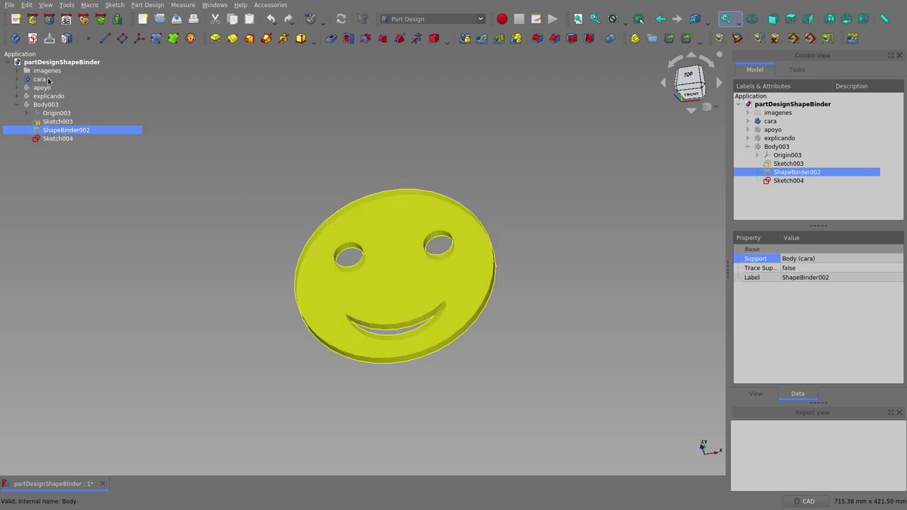
pyautogui.click(39, 79)
pyautogui.press('space')
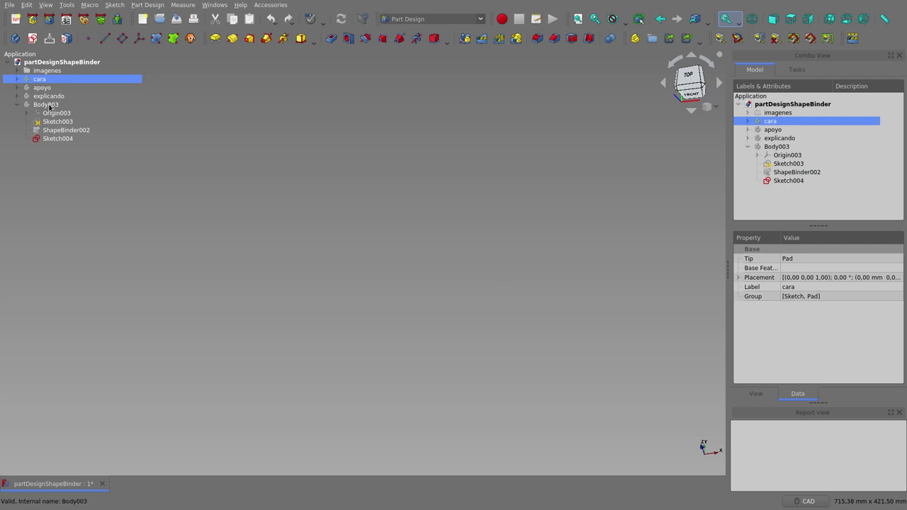
pyautogui.click(47, 105)
pyautogui.click(67, 130)
pyautogui.press('space')
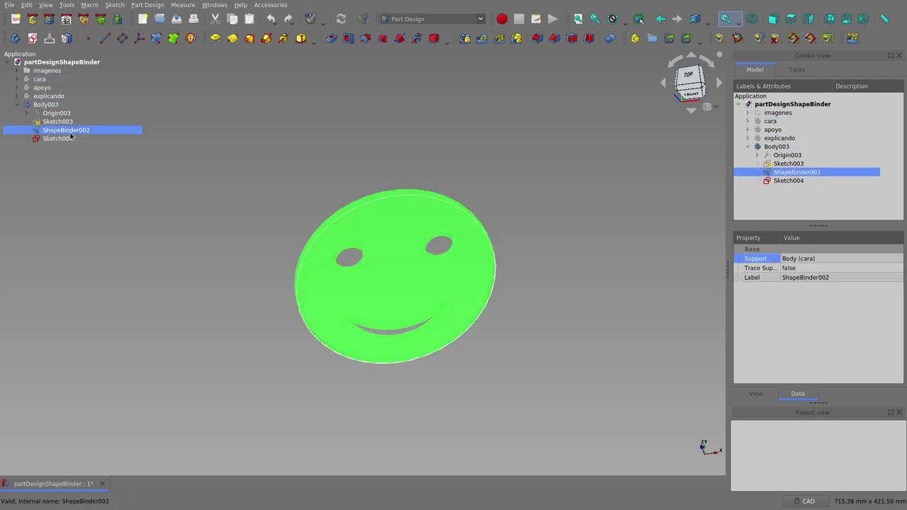
pyautogui.click(279, 223)
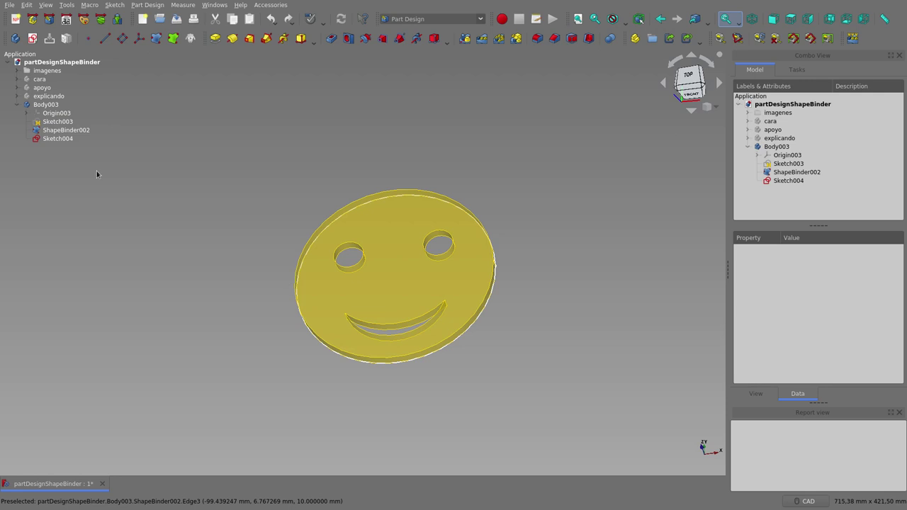
pyautogui.click(63, 139)
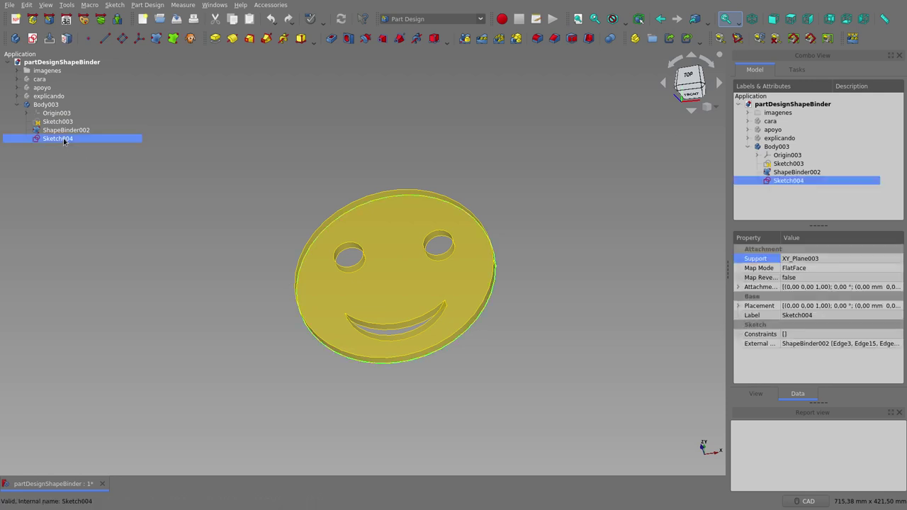
pyautogui.press('space')
pyautogui.press('space')
pyautogui.doubleClick(63, 139)
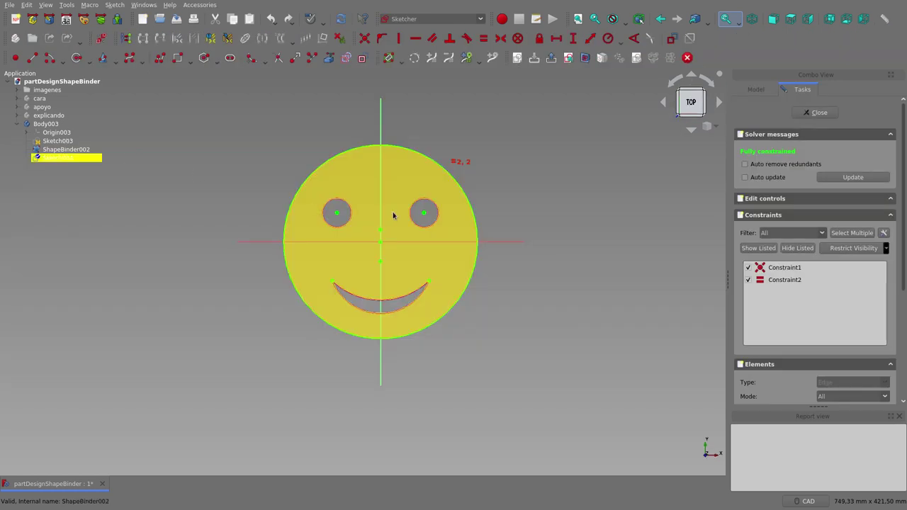
pyautogui.click(64, 149)
pyautogui.press('space')
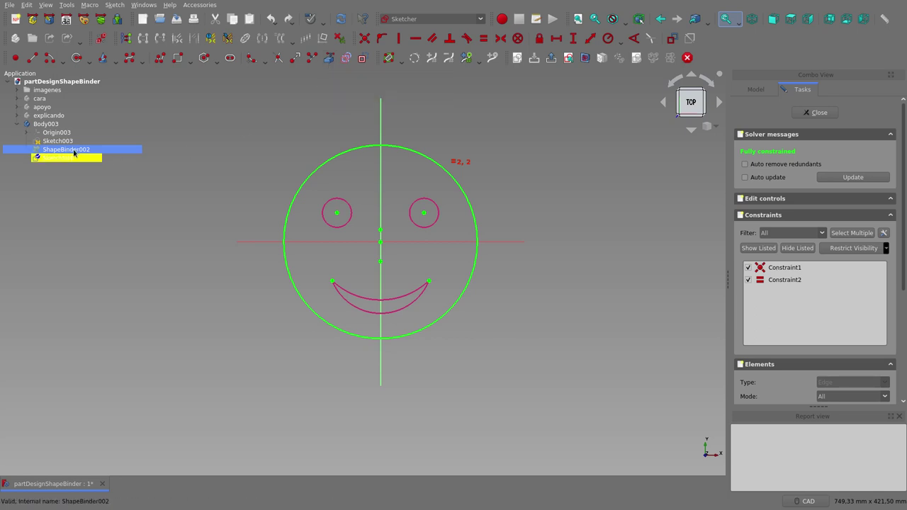
pyautogui.click(48, 152)
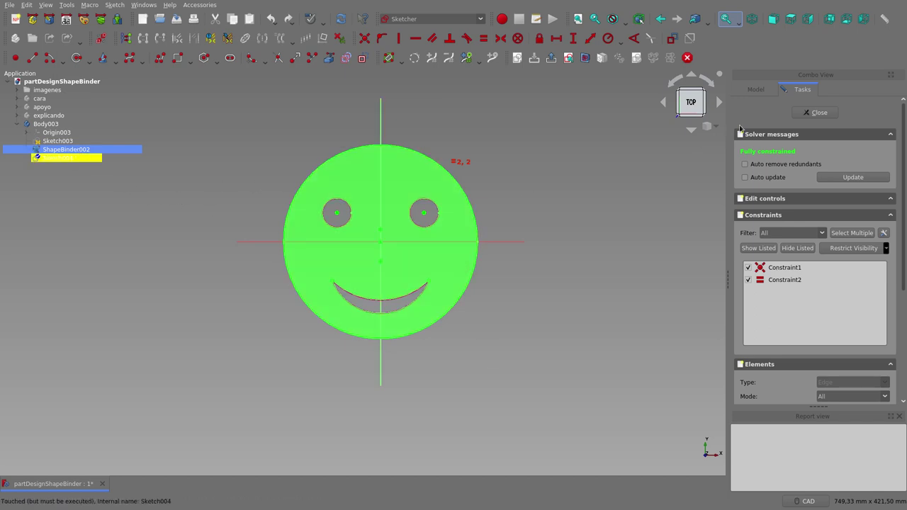
pyautogui.press('Escape')
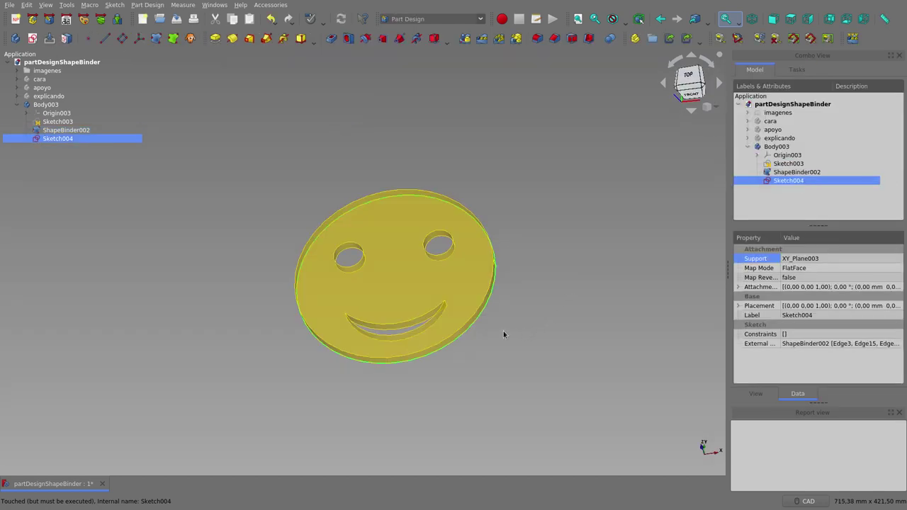
# Step: Orbit to face the smiley, then hide ShapeBinder002 so the 3D view is empty
pyautogui.click(563, 331)
pyautogui.moveTo(348, 247)
pyautogui.mouseDown(button='middle')
pyautogui.moveTo(466, 197)
pyautogui.moveTo(461, 186)
pyautogui.mouseUp(button='middle')
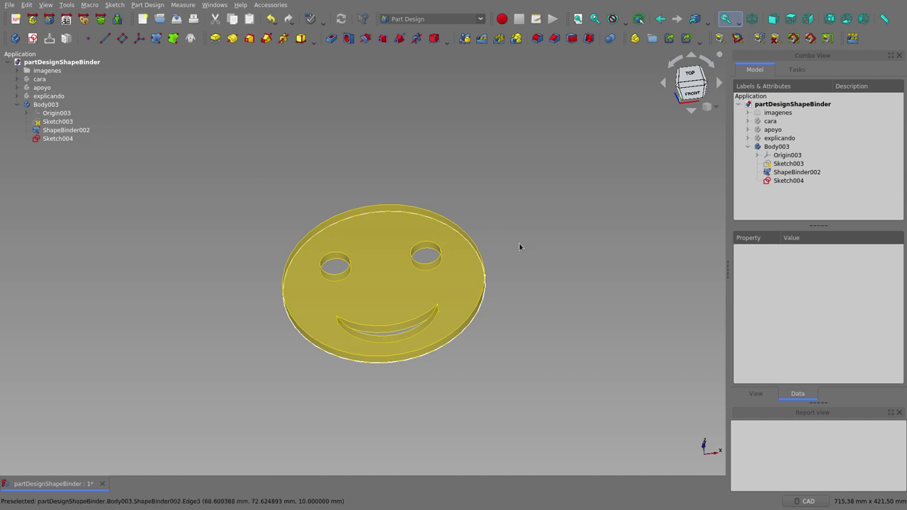
pyautogui.click(89, 139)
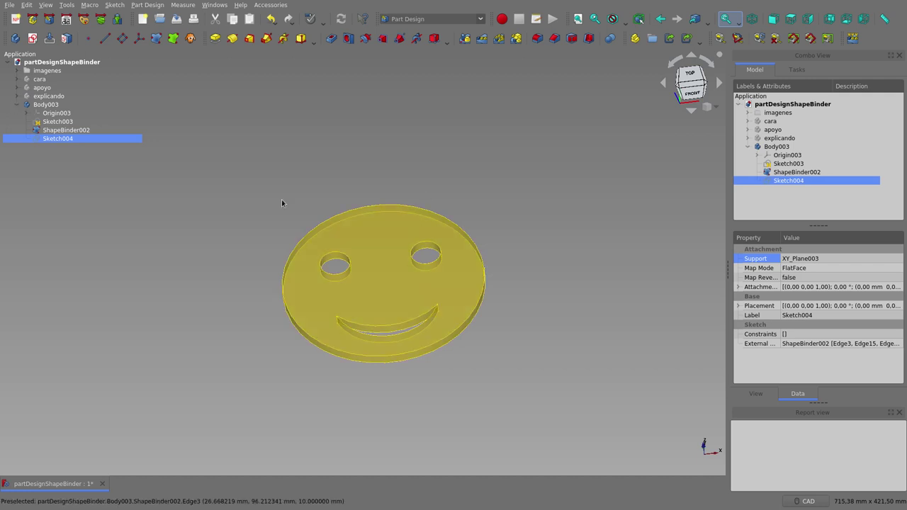
pyautogui.click(50, 130)
pyautogui.press('space')
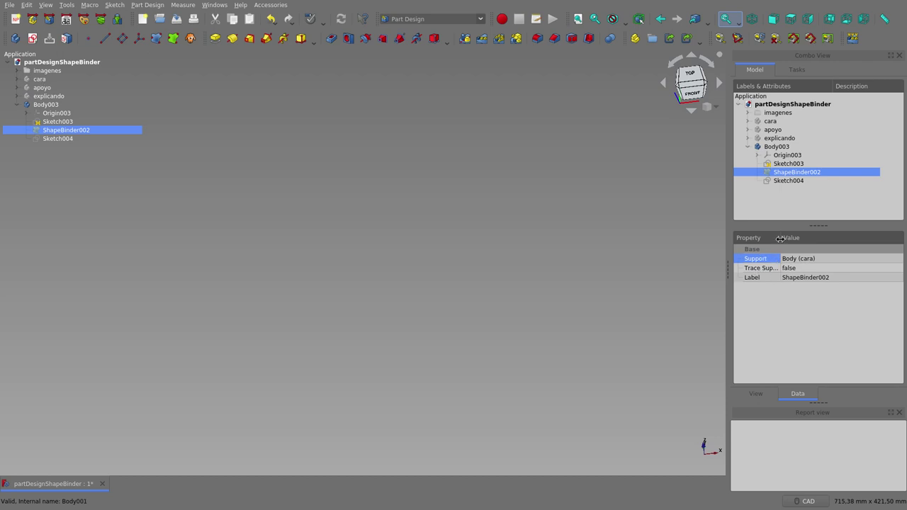
# Step: Widen the Property name column to read full names, then view Sketch004's data
pyautogui.moveTo(780, 238)
pyautogui.mouseDown()
pyautogui.moveTo(823, 238)
pyautogui.moveTo(794, 238)
pyautogui.mouseUp()
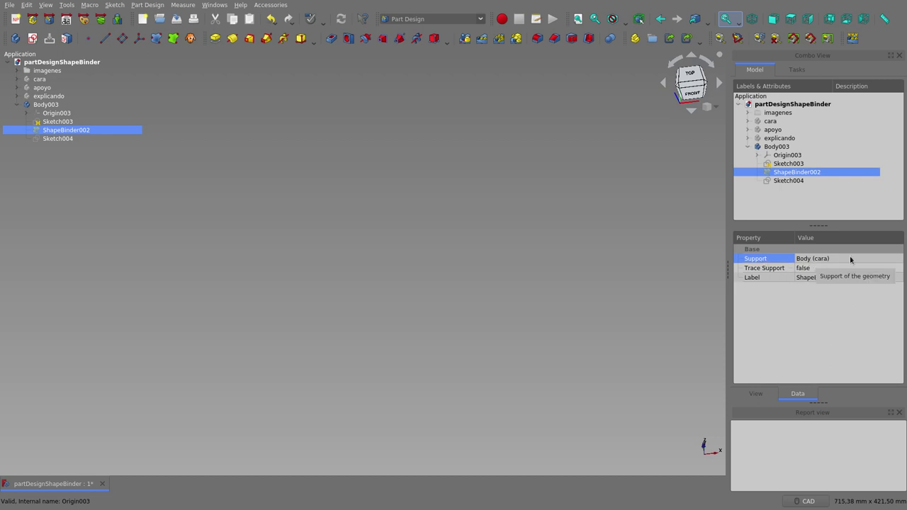
pyautogui.click(58, 139)
# Step: Delete Sketch004 from Body003 and show ShapeBinder002 again, selecting it to view its properties
pyautogui.rightClick(58, 139)
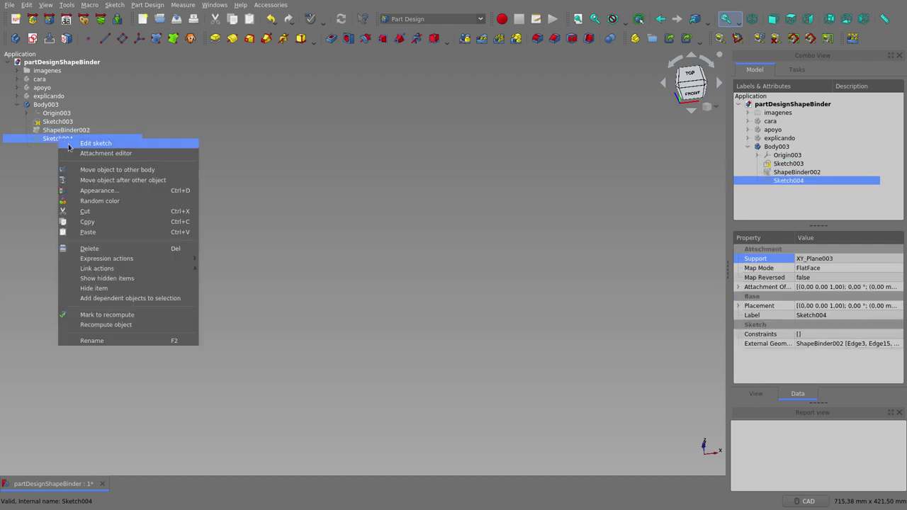
pyautogui.click(106, 246)
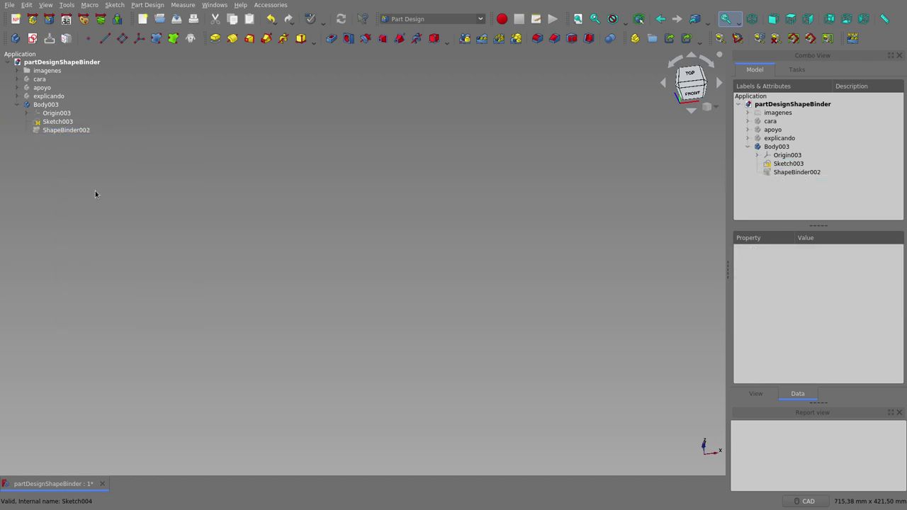
pyautogui.click(65, 130)
pyautogui.press('space')
pyautogui.click(220, 246)
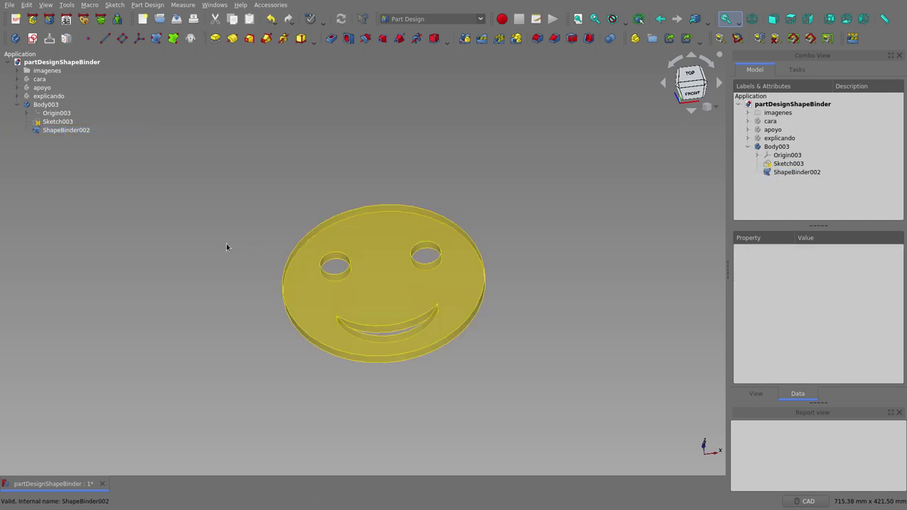
pyautogui.click(71, 130)
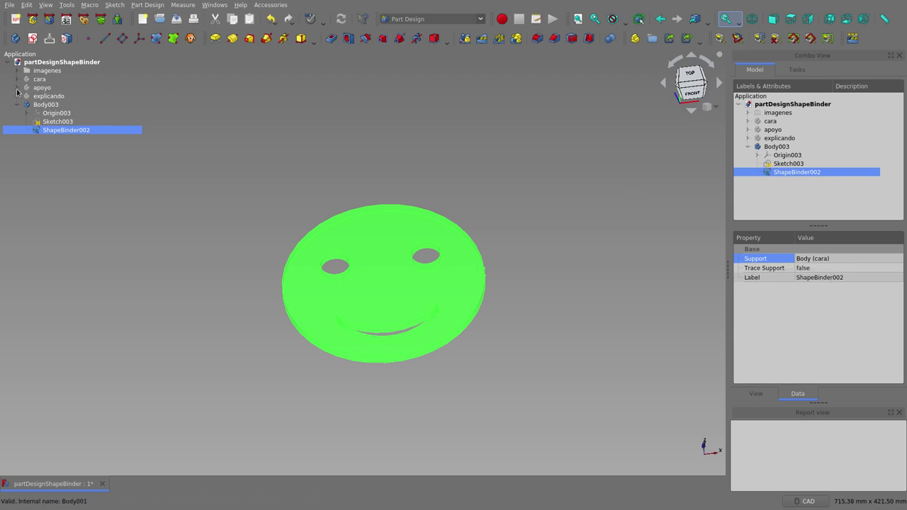
pyautogui.click(41, 88)
pyautogui.press('space')
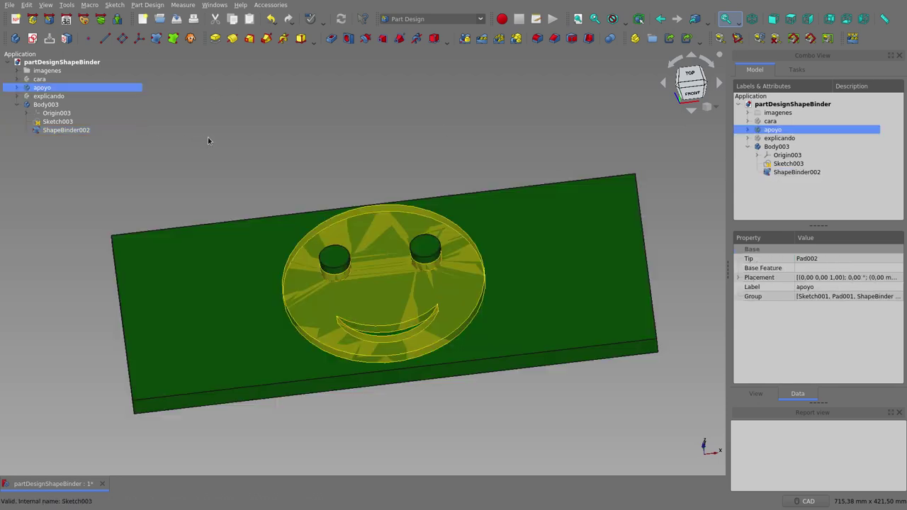
pyautogui.click(262, 154)
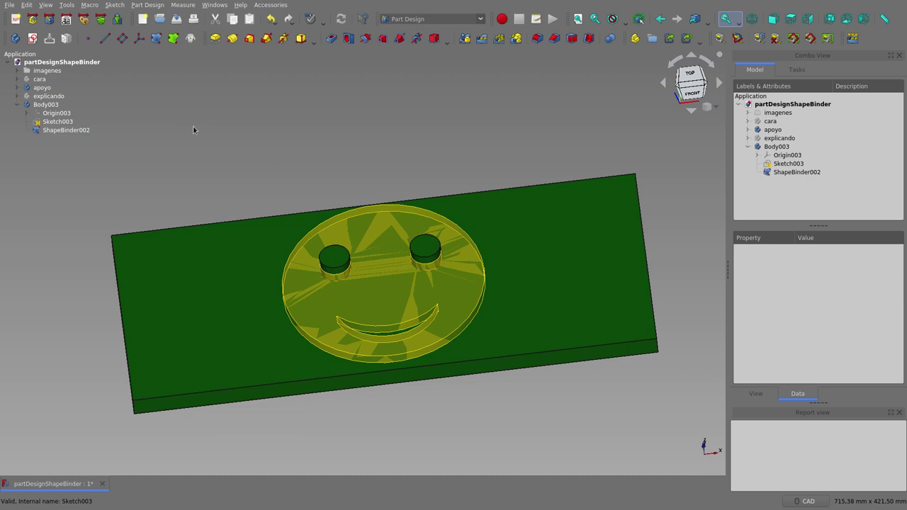
pyautogui.click(75, 131)
pyautogui.press('space')
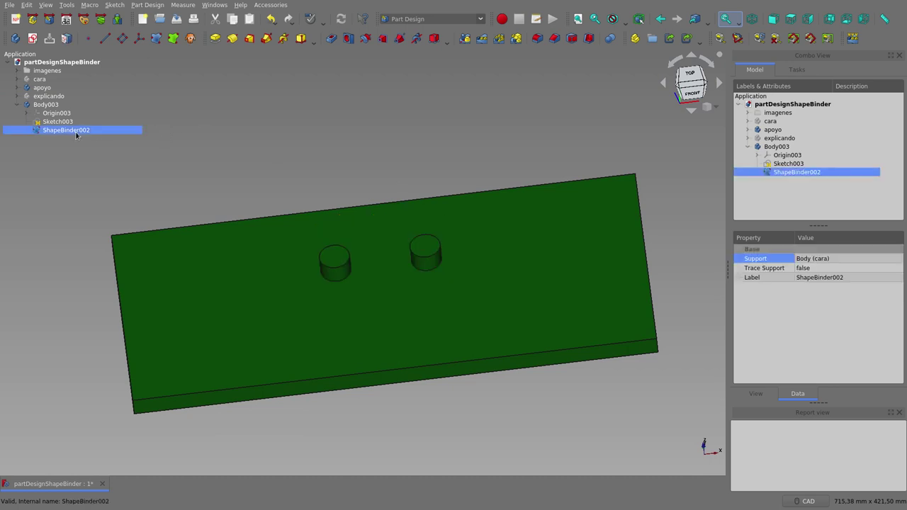
pyautogui.press('space')
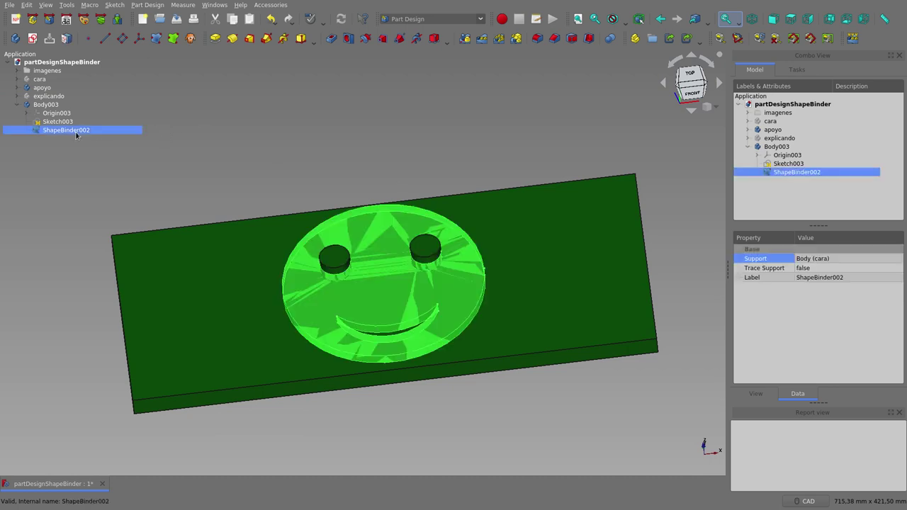
pyautogui.click(44, 88)
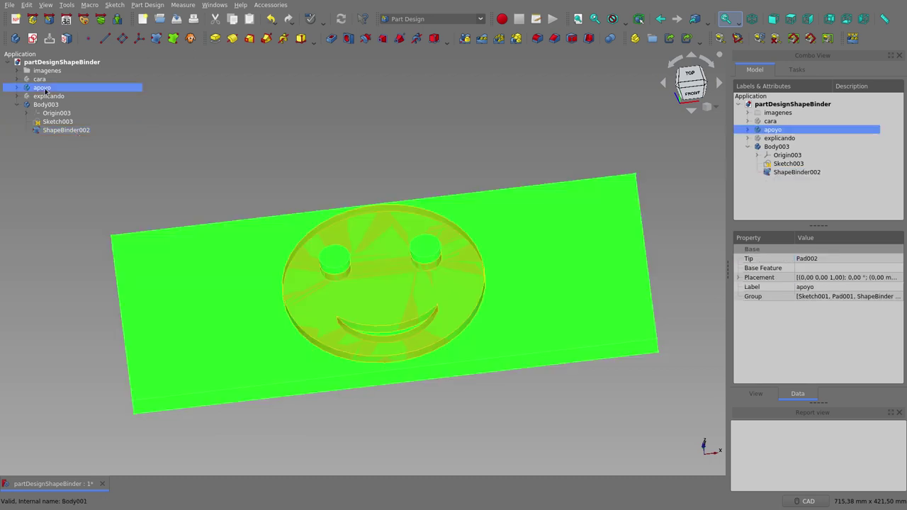
pyautogui.press('space')
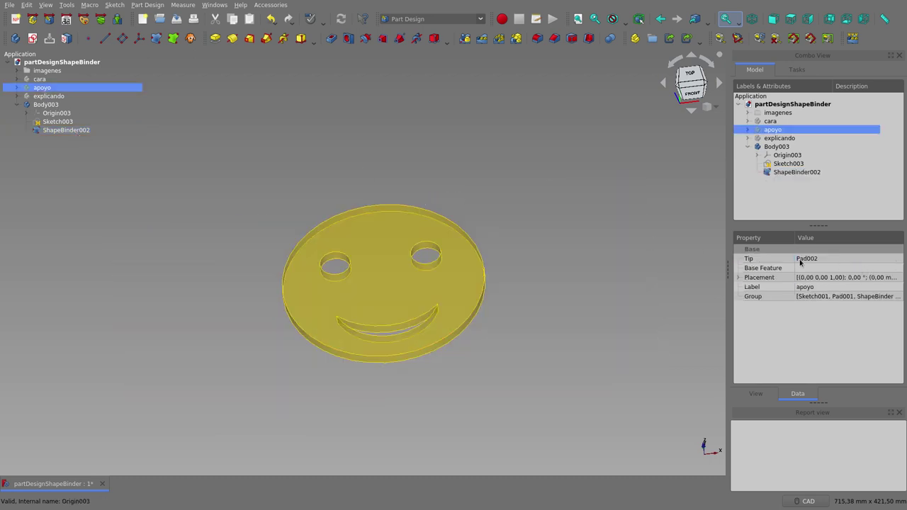
pyautogui.click(88, 130)
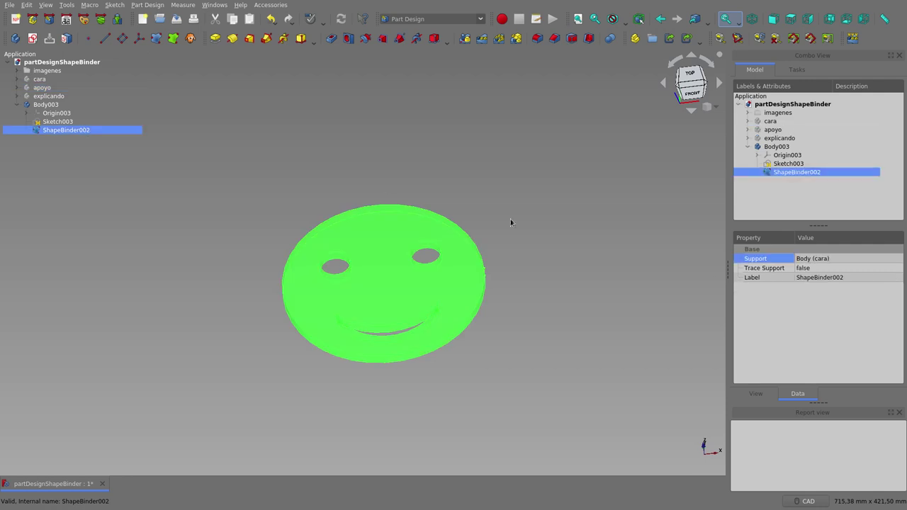
# Step: Replace ShapeBinder002's Support link to cara with Body001 (apoyo) in the Link dialog
pyautogui.click(864, 258)
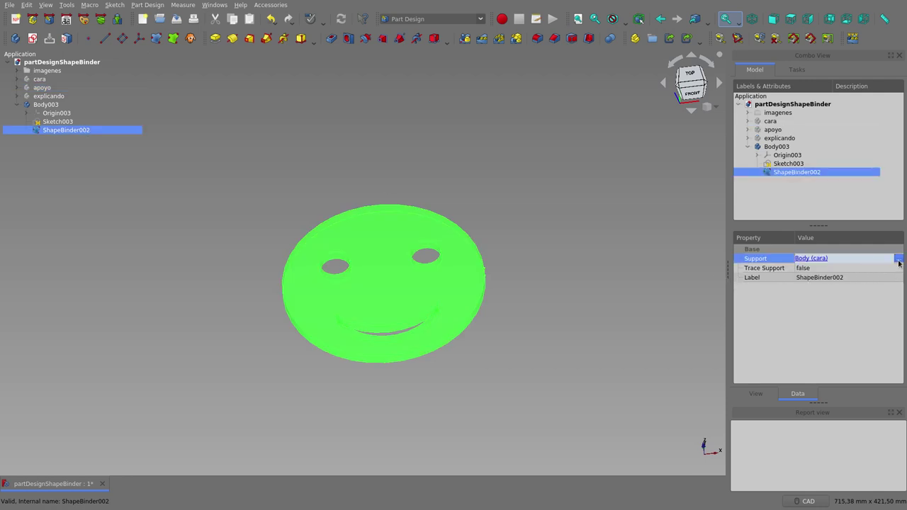
pyautogui.click(899, 259)
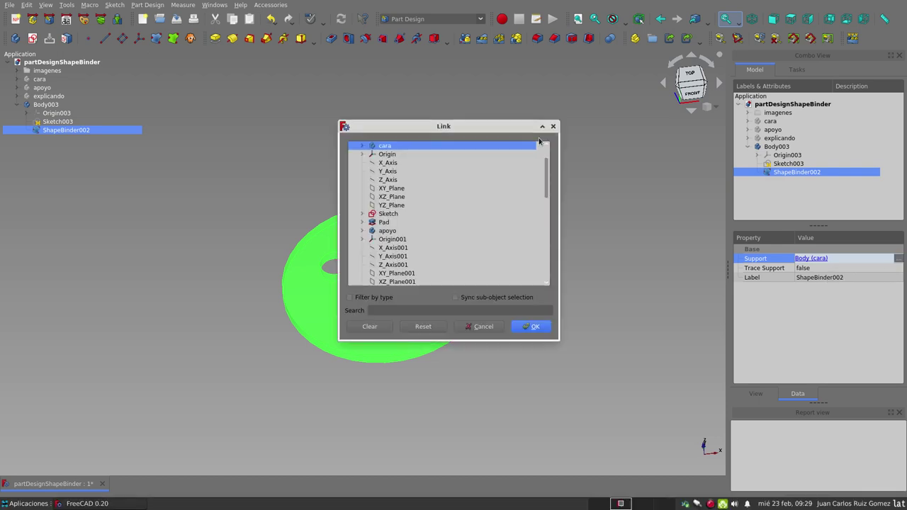
pyautogui.moveTo(471, 126); pyautogui.dragTo(616, 69)
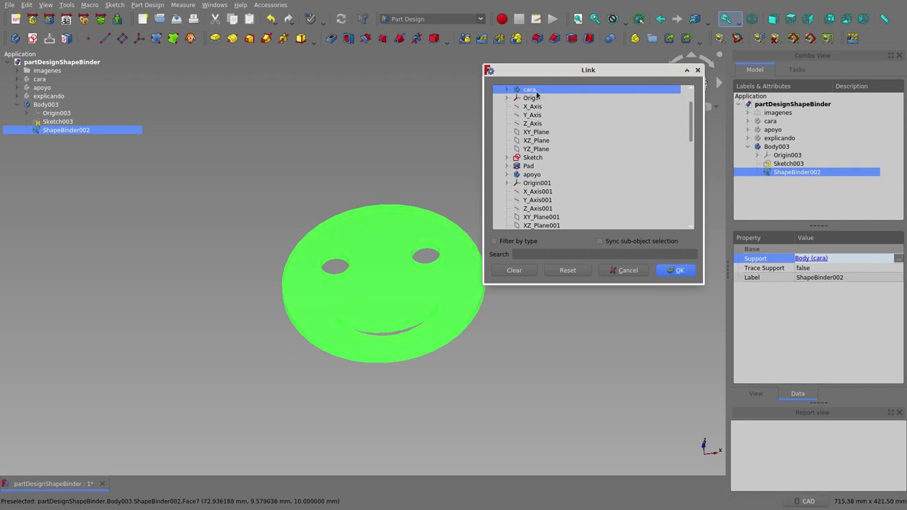
pyautogui.click(515, 270)
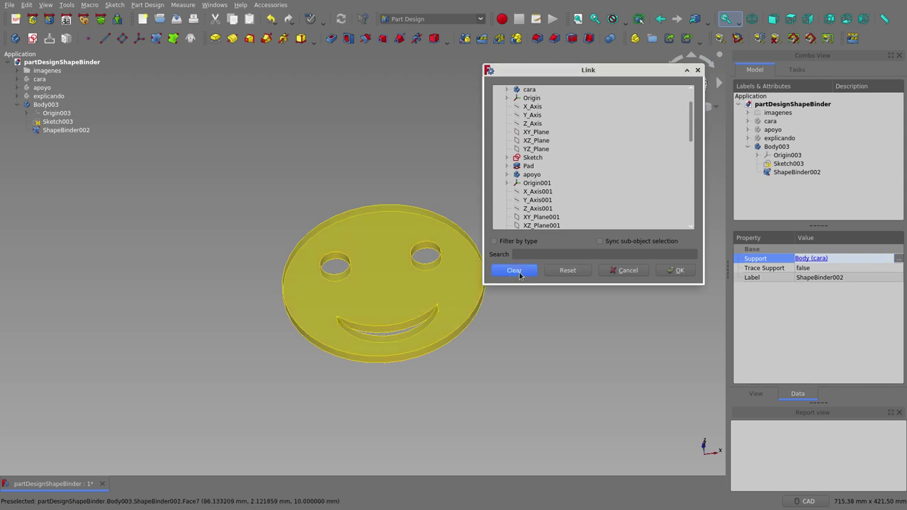
pyautogui.click(40, 88)
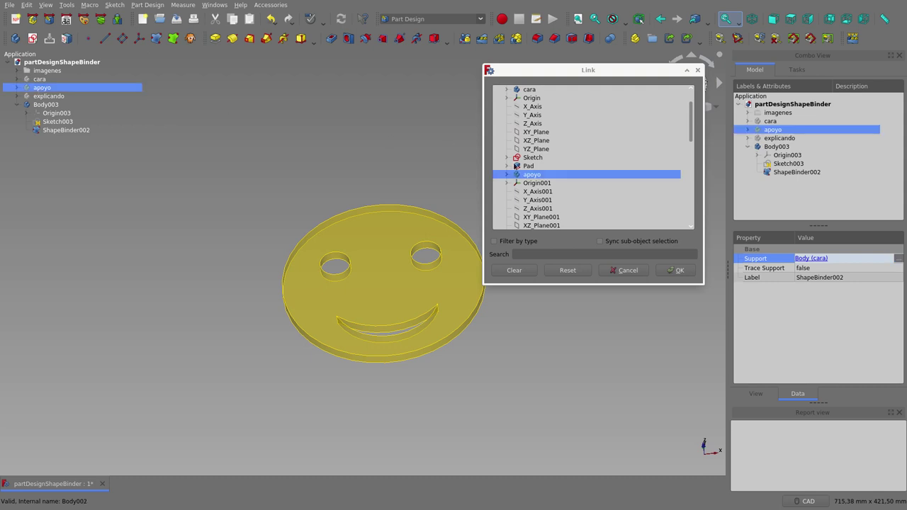
pyautogui.click(676, 273)
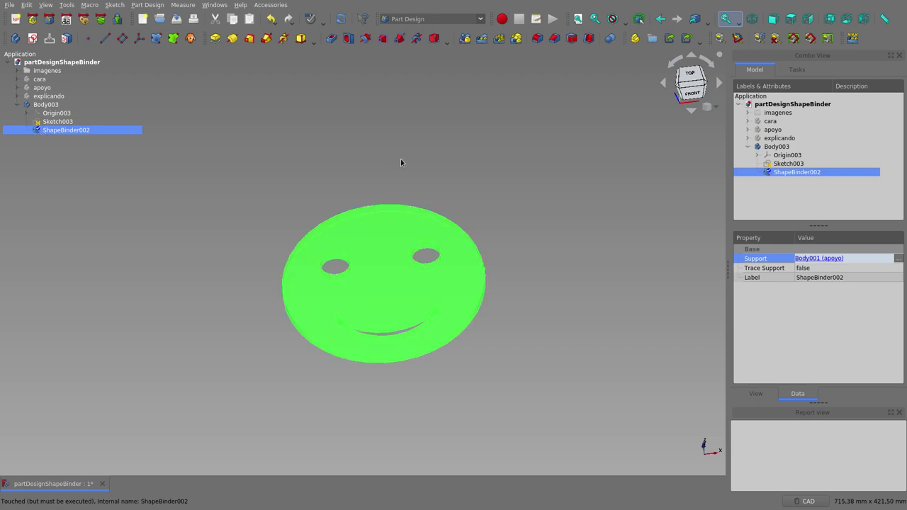
# Step: Recompute with Ctrl+R so ShapeBinder002 becomes the apoyo plate with two cylindrical pegs
pyautogui.click(433, 175)
pyautogui.hotkey('ctrl', 'r')
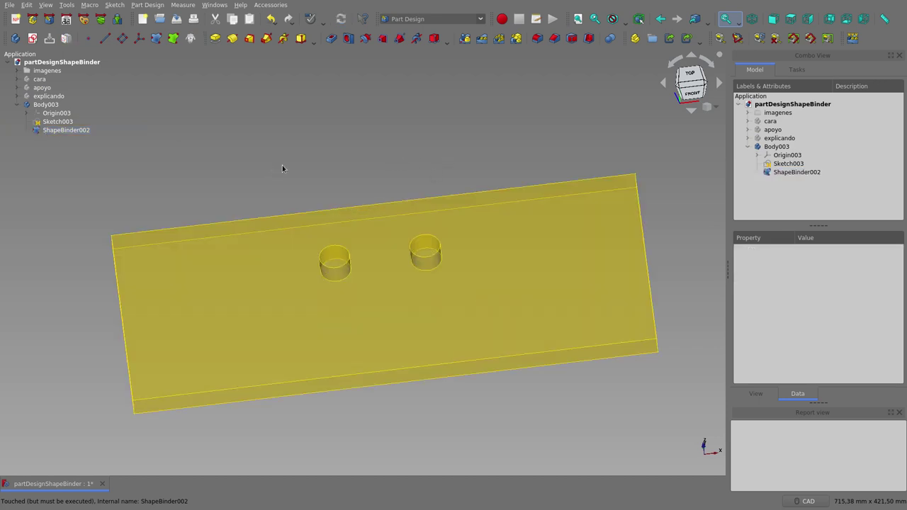
pyautogui.scroll(-1, 289, 169)
pyautogui.scroll(-1, 289, 169)
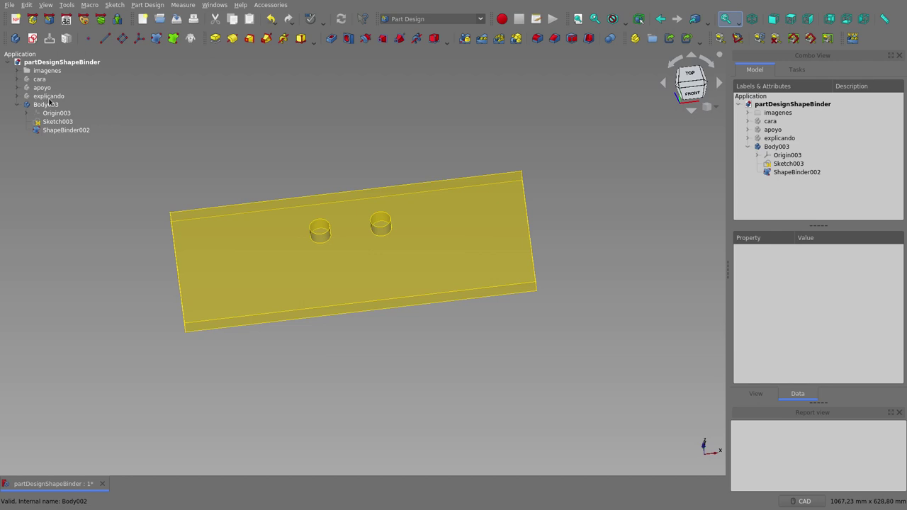
pyautogui.click(60, 130)
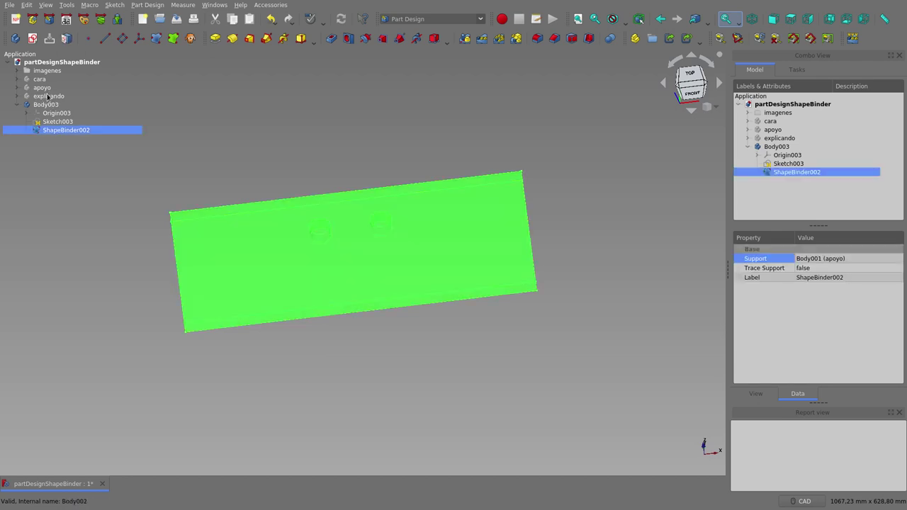
pyautogui.click(447, 379)
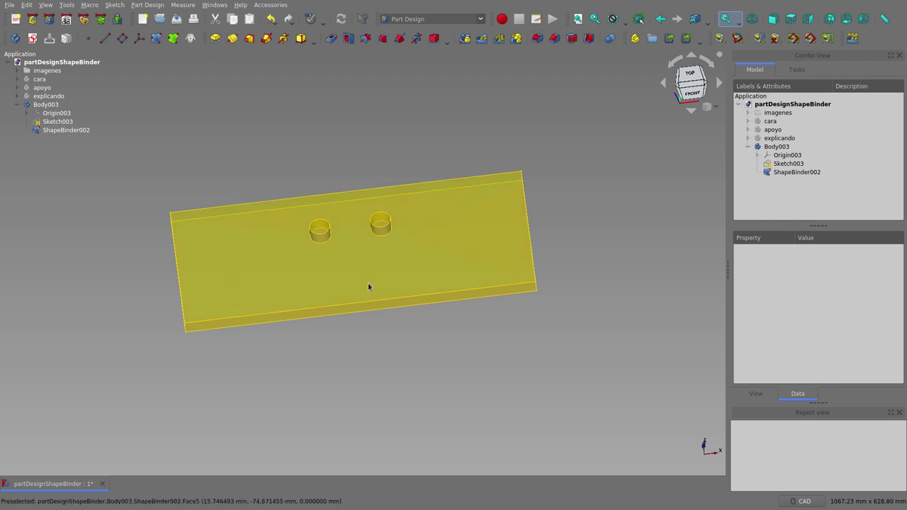
pyautogui.scroll(-1, 368, 283)
pyautogui.scroll(1, 350, 266)
pyautogui.scroll(1, 350, 266)
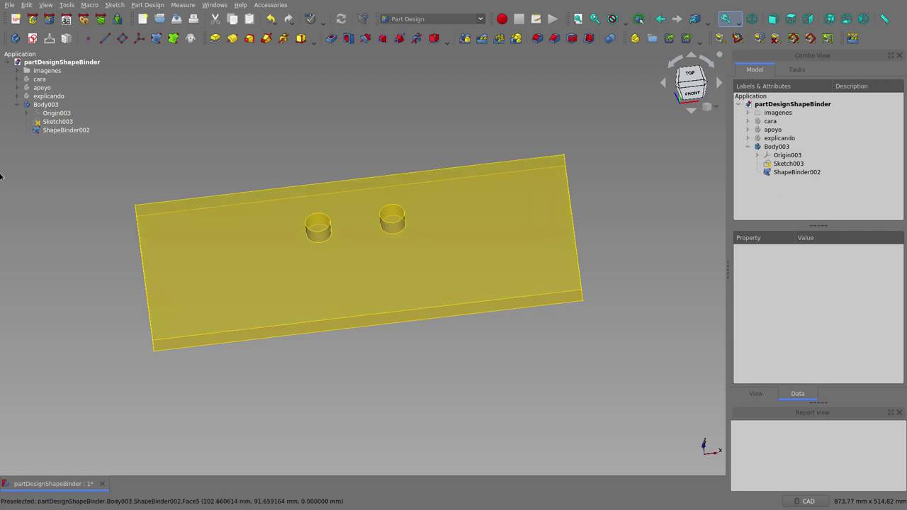
# Step: Review ShapeBinder002's properties, then exit fullscreen with F11
pyautogui.click(55, 131)
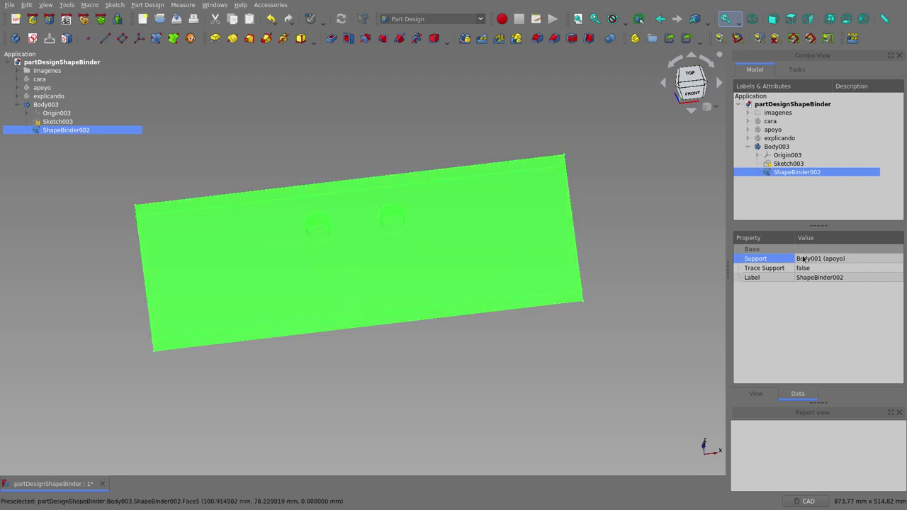
pyautogui.click(332, 417)
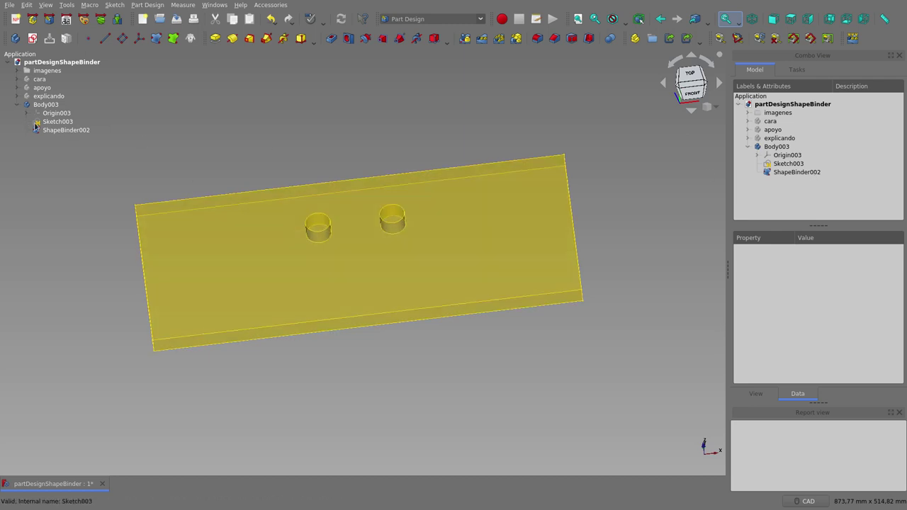
pyautogui.click(57, 131)
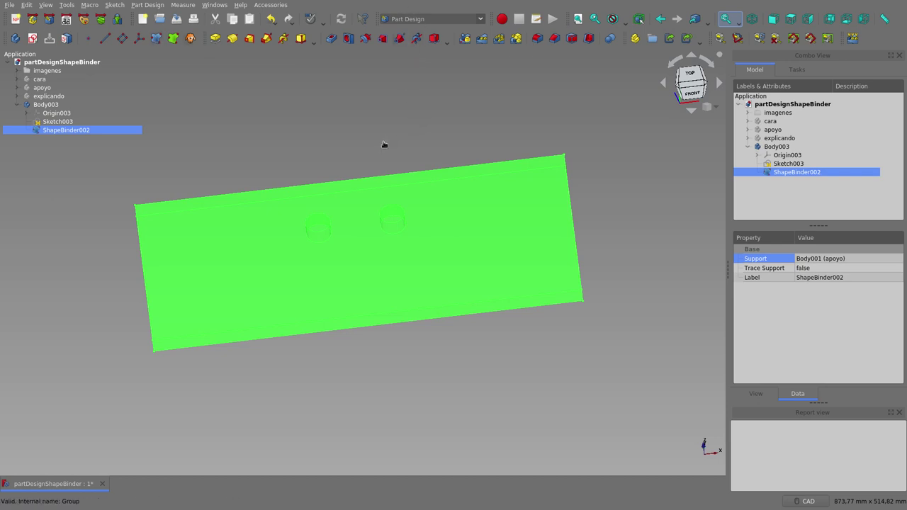
pyautogui.click(389, 150)
pyautogui.scroll(1, 298, 103)
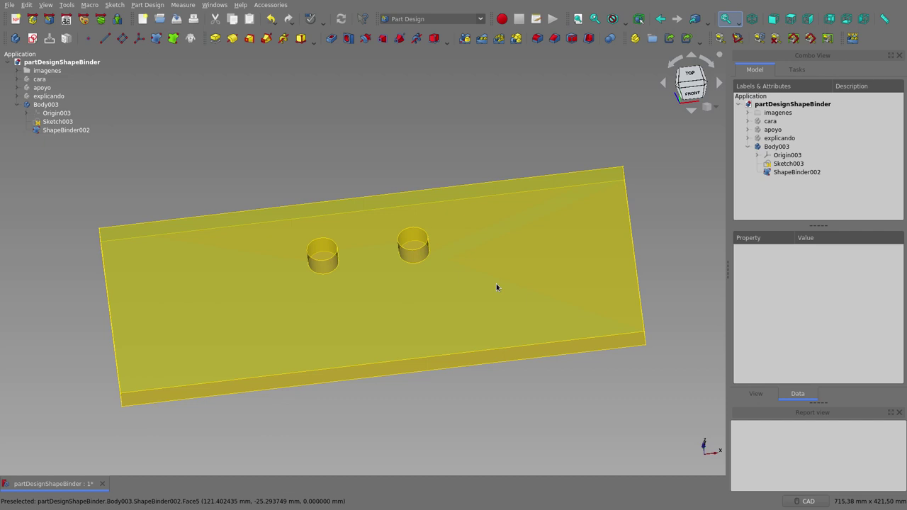
pyautogui.press('F11')
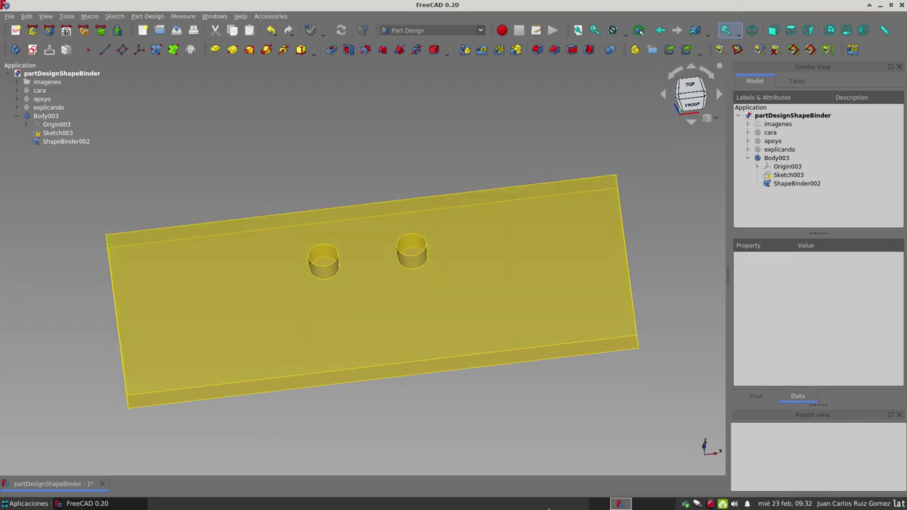